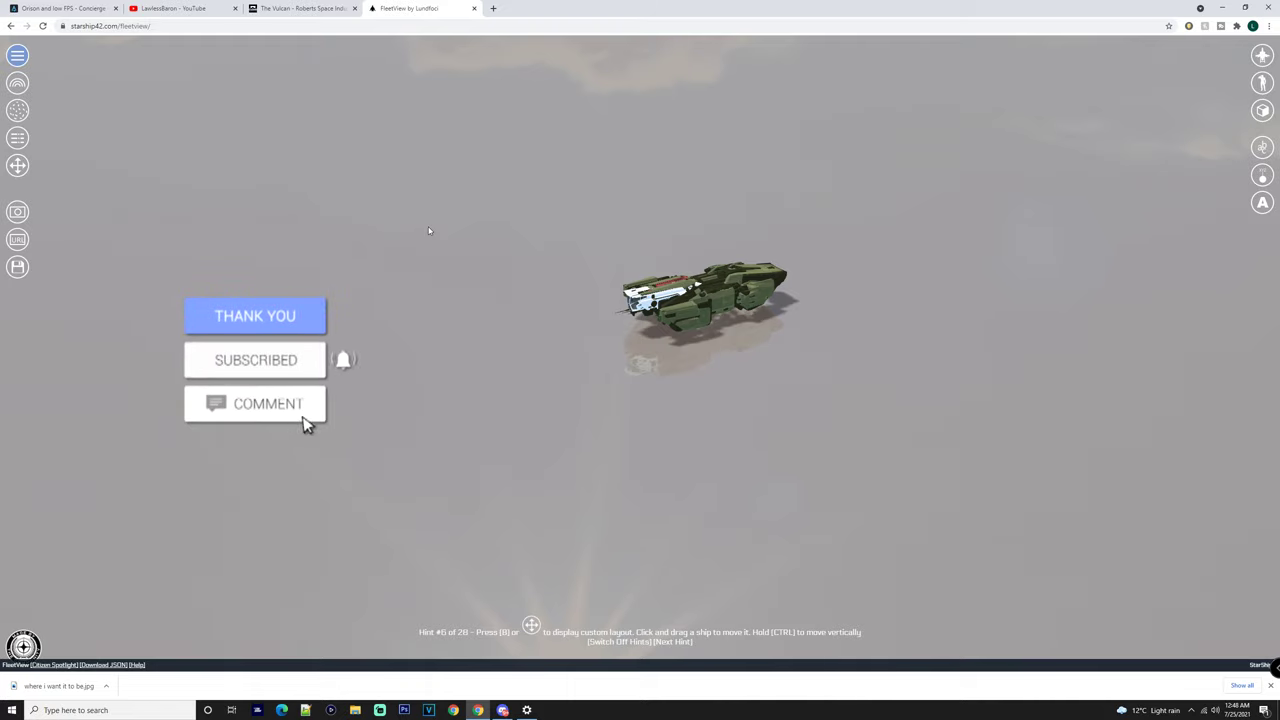
- Examine the Vulcan model up close in FleetView from a preset camera angle and dismiss the downloads bar
drag(602, 303, 657, 297)
scroll(657, 297, up, 5)
key(Tab)
scroll(594, 293, up, 5)
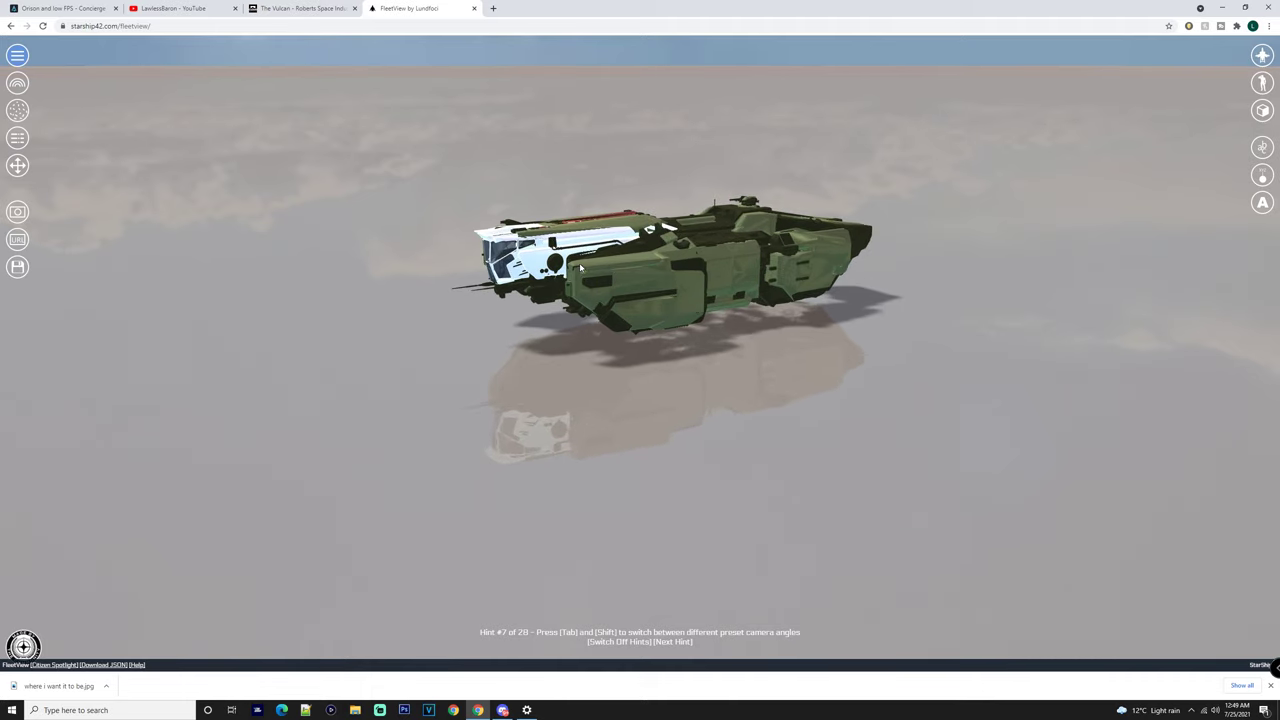
click(1270, 685)
- Switch to the Roberts Space Industries page for the Vulcan and read through to its technical overview
click(275, 8)
click(400, 5)
click(329, 5)
scroll(338, 174, up, 7)
scroll(430, 255, up, 1)
scroll(612, 300, down, 2)
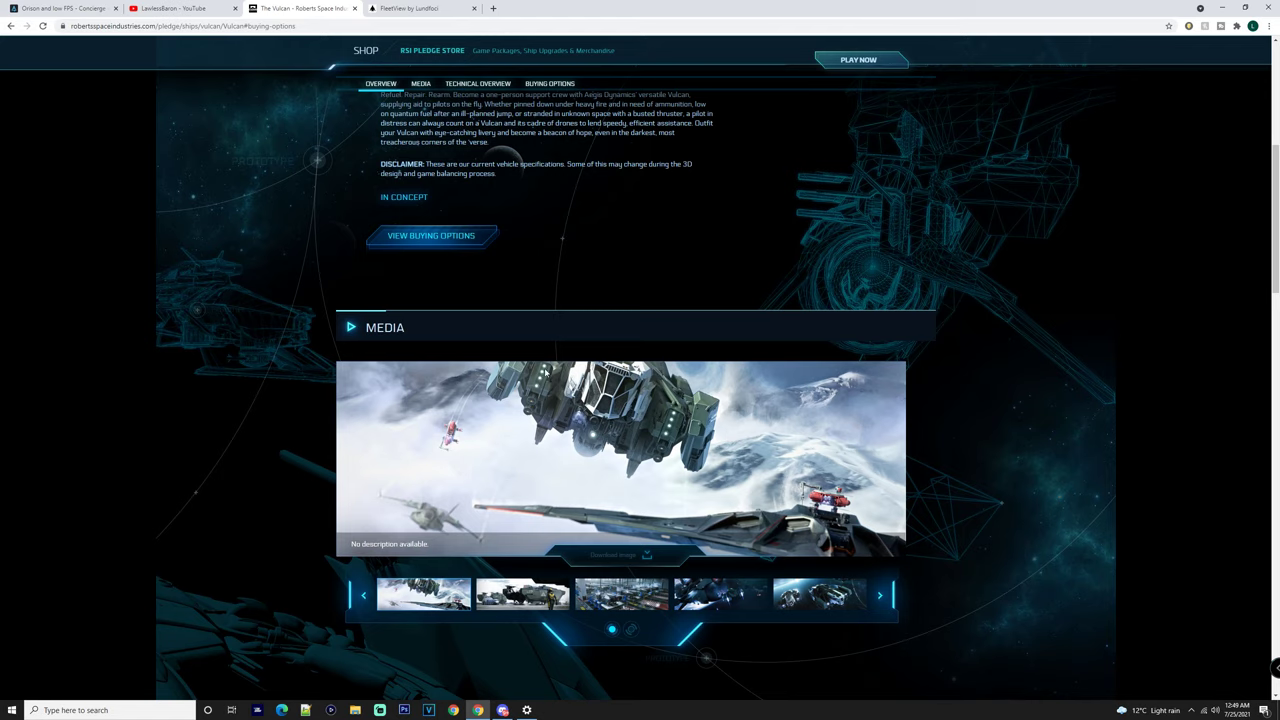
scroll(547, 398, down, 1)
scroll(547, 398, down, 1)
scroll(530, 338, down, 4)
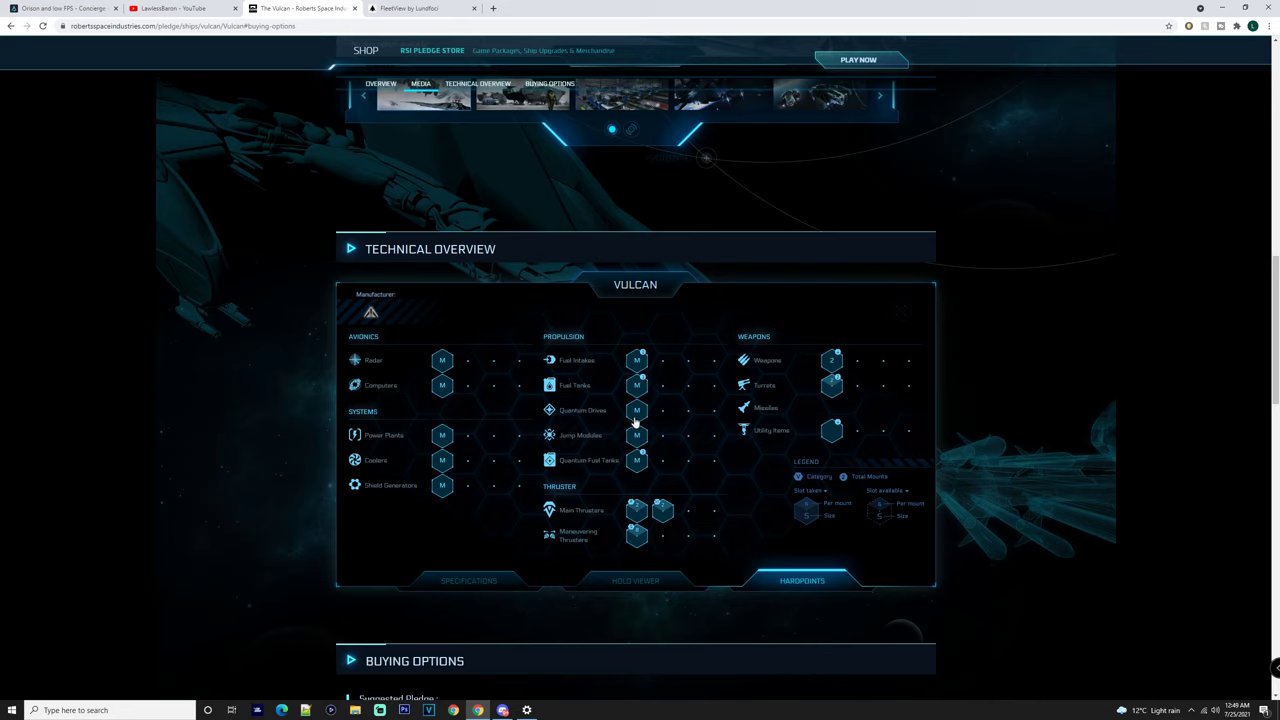
- Examine the propulsion and thruster entries in the Vulcan's hardpoints overview
click(639, 466)
click(707, 354)
click(658, 514)
click(640, 515)
click(640, 515)
click(664, 510)
click(640, 515)
click(641, 516)
click(663, 511)
mouse_move(628, 530)
- Examine the weapons, turrets and utility items listed in the Vulcan's hardpoints overview
mouse_move(837, 373)
click(806, 446)
click(834, 390)
click(846, 444)
click(828, 432)
click(764, 450)
- Display the Vulcan's specifications in the technical overview and review them
click(470, 582)
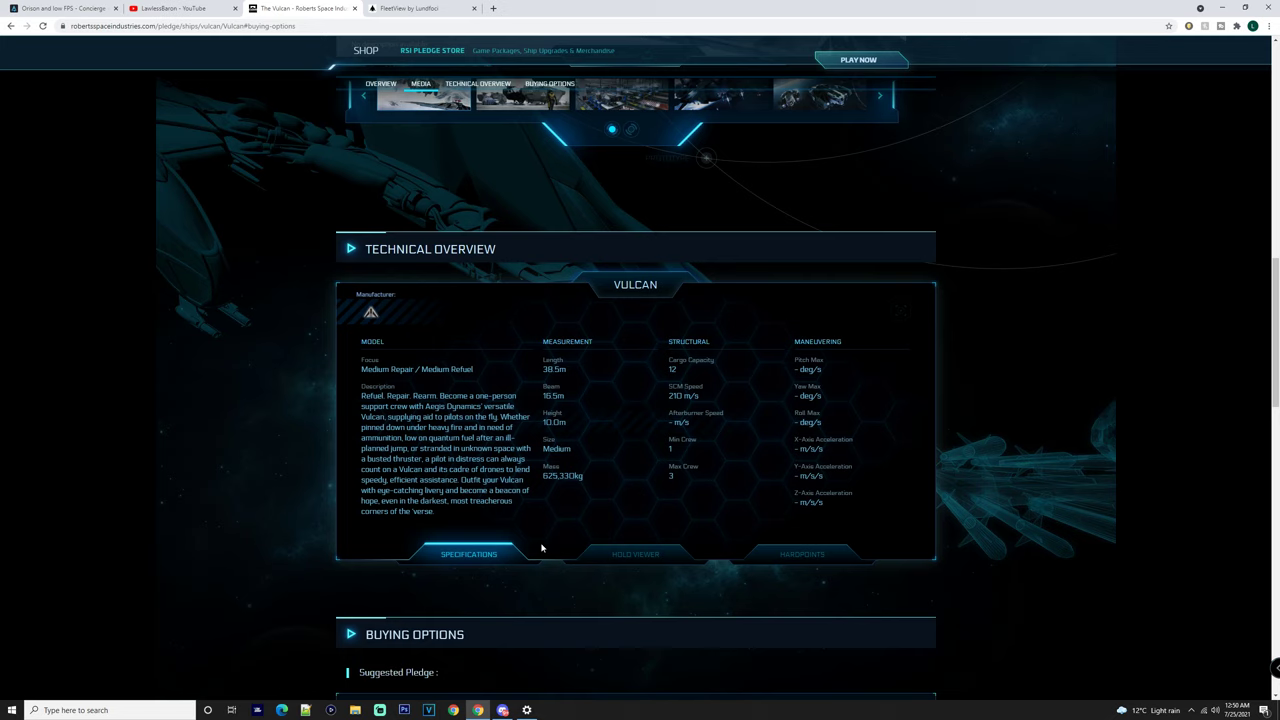
scroll(541, 547, up, 5)
scroll(610, 347, down, 7)
- Switch to FleetView, open the Aegis Vulcan in the single-ship view and examine its front and sides
click(457, 6)
drag(525, 234, 511, 255)
click(455, 242)
click(1263, 150)
click(1263, 152)
drag(941, 318, 619, 316)
drag(534, 311, 408, 253)
drag(634, 351, 564, 448)
drag(596, 349, 681, 351)
drag(592, 378, 677, 343)
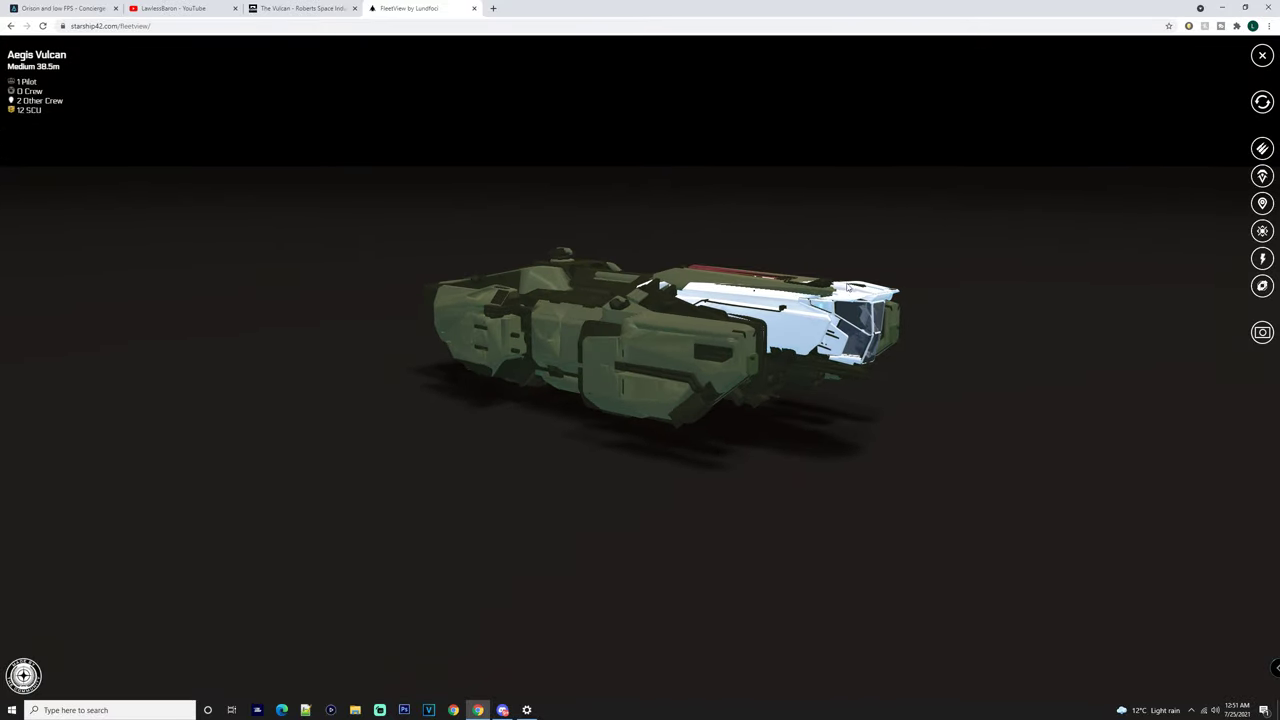
- Inspect the Vulcan model's hull up close and from behind in the single-ship view
drag(848, 285, 743, 370)
scroll(743, 370, up, 8)
drag(794, 508, 808, 448)
scroll(808, 448, up, 4)
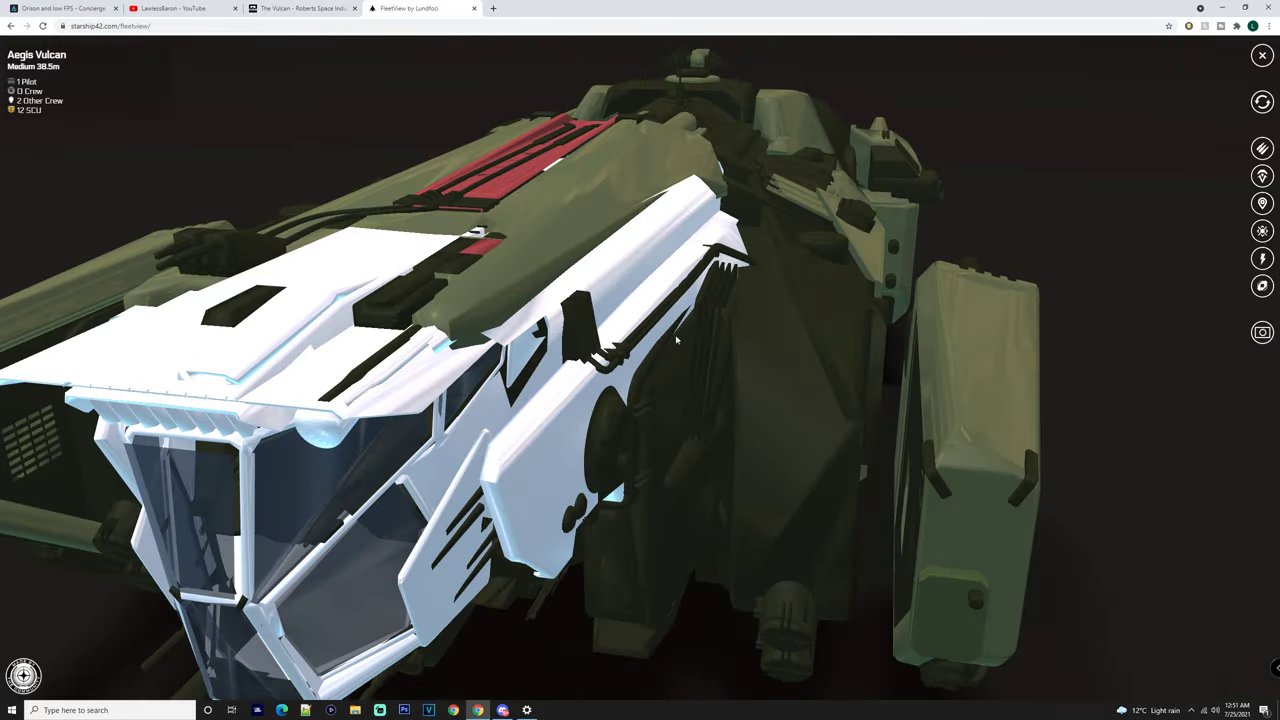
drag(676, 340, 638, 324)
drag(710, 298, 575, 275)
scroll(575, 275, down, 5)
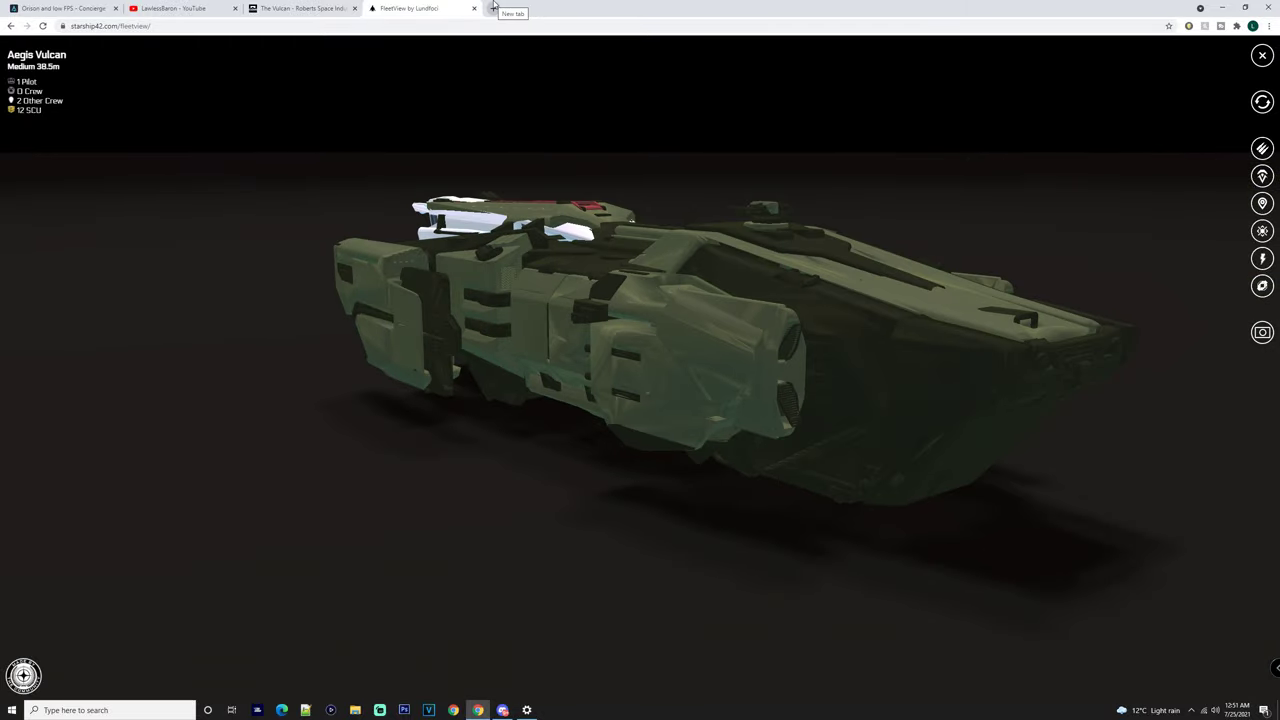
- Open the Star Citizen Wiki article on the Vulcan in a new browser page and check its pledge price history
click(493, 7)
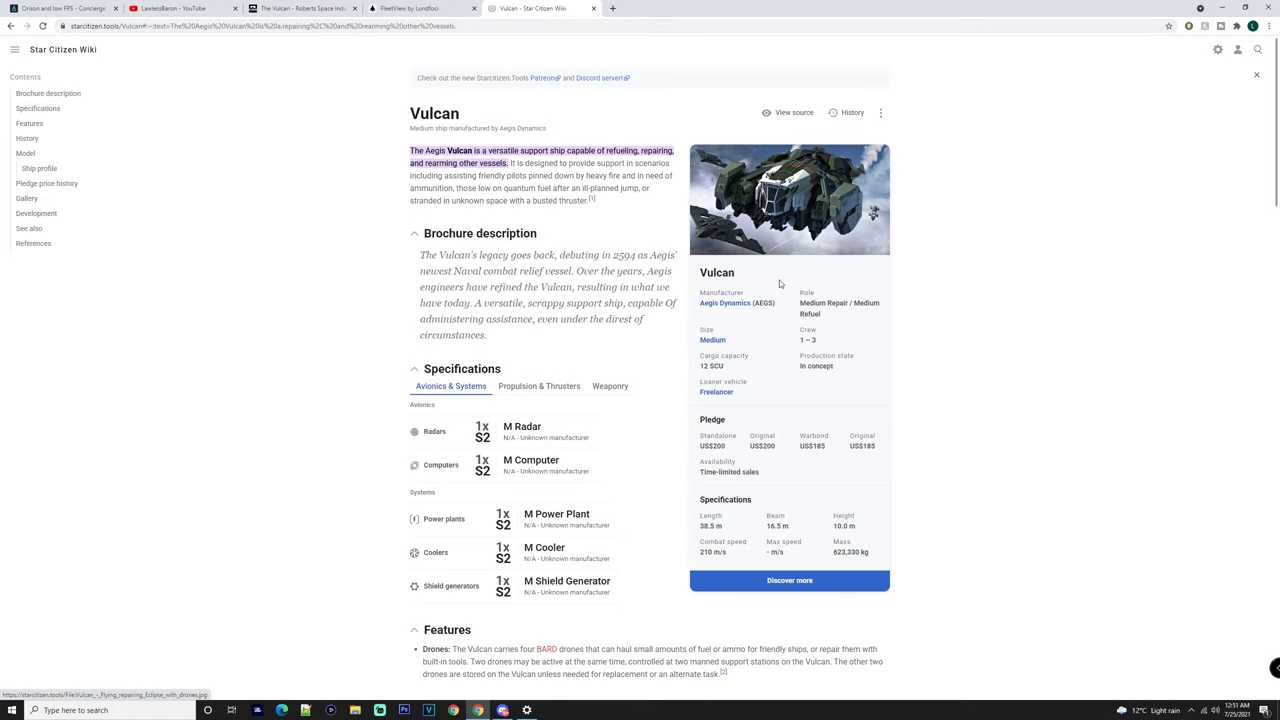
scroll(648, 345, down, 6)
scroll(645, 339, down, 1)
triple_click(548, 162)
click(578, 161)
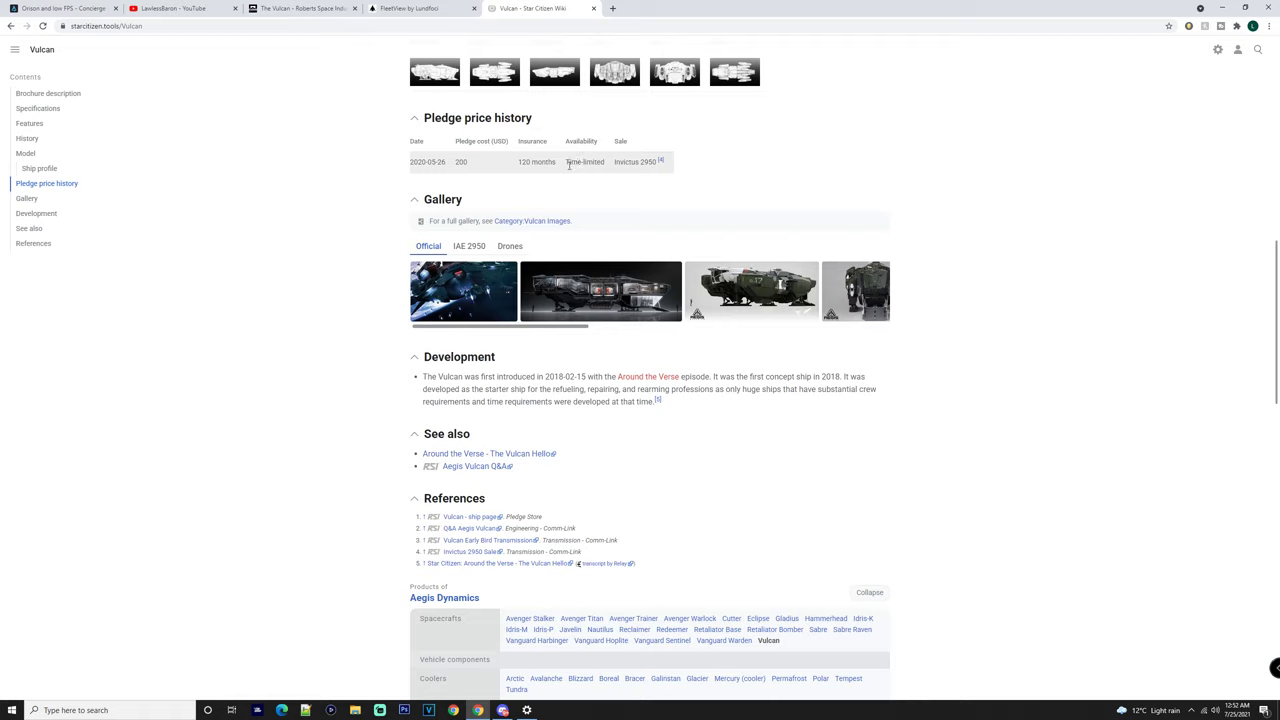
scroll(323, 191, up, 3)
- Return to the Roberts Space Industries page and review the Vulcan's buying options, including the Entrepreneur Pack
click(282, 8)
scroll(430, 215, down, 3)
scroll(430, 215, up, 1)
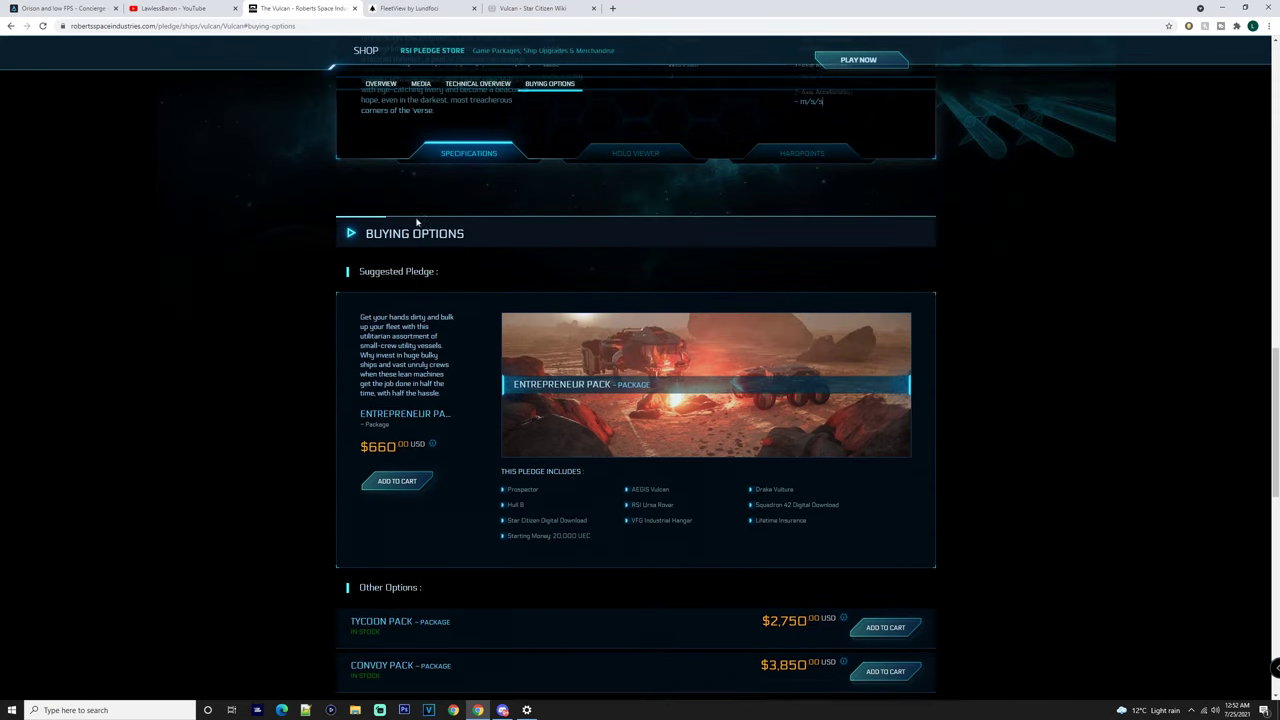
scroll(544, 322, down, 2)
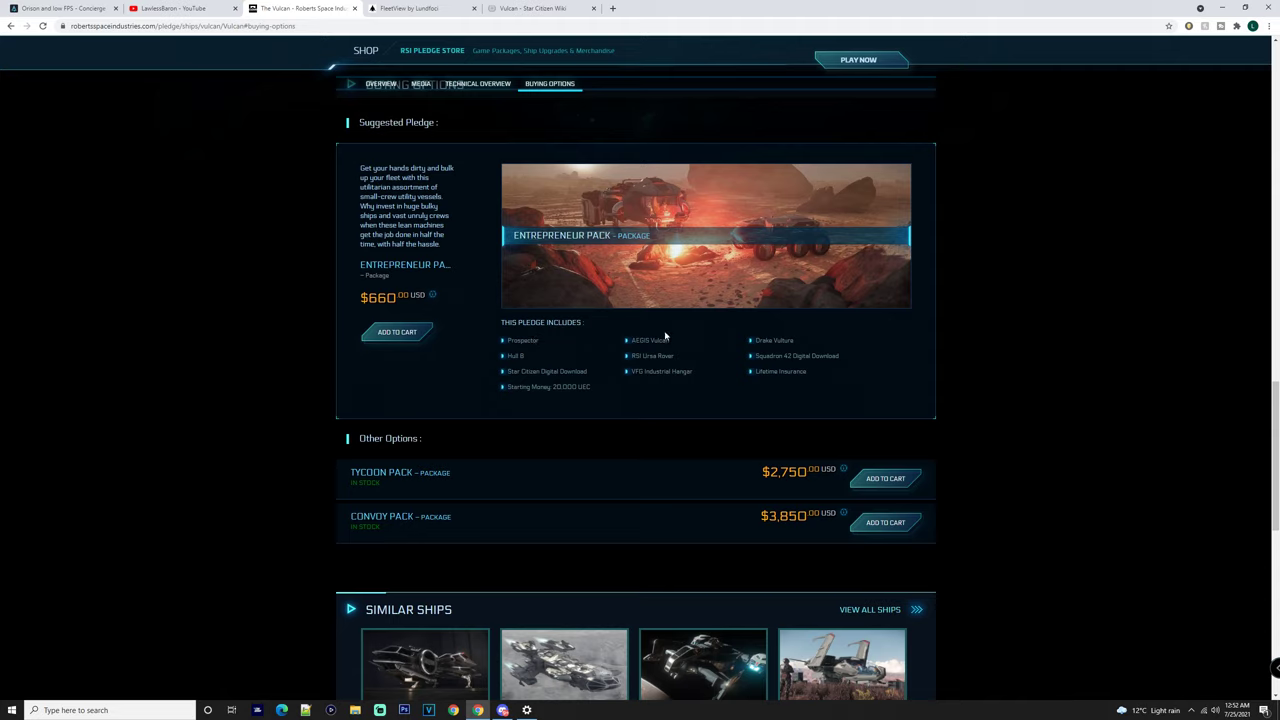
scroll(435, 533, down, 3)
scroll(462, 527, up, 3)
- Switch back to FleetView, leave the single-ship view and inspect the Vulcan from several angles
click(430, 8)
scroll(386, 278, down, 5)
click(1260, 58)
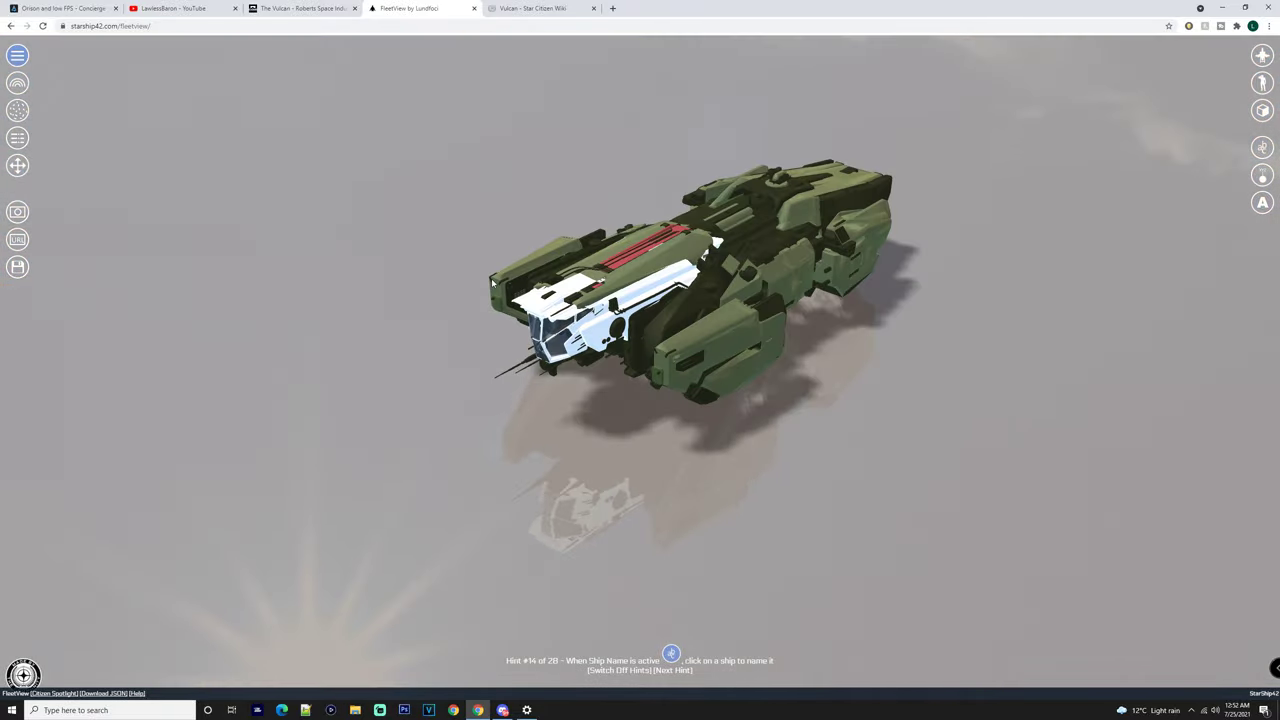
drag(534, 358, 660, 354)
scroll(619, 322, up, 9)
drag(866, 333, 660, 336)
drag(808, 341, 700, 329)
drag(756, 288, 522, 281)
drag(643, 285, 549, 253)
drag(691, 277, 545, 300)
drag(640, 312, 641, 342)
mouse_move(687, 391)
mouse_down()
mouse_move(541, 398)
mouse_move(698, 383)
mouse_up()
drag(737, 345, 564, 266)
scroll(662, 347, down, 5)
- Browse the concept images in the media gallery on the Vulcan's Roberts Space Industries page
click(337, 7)
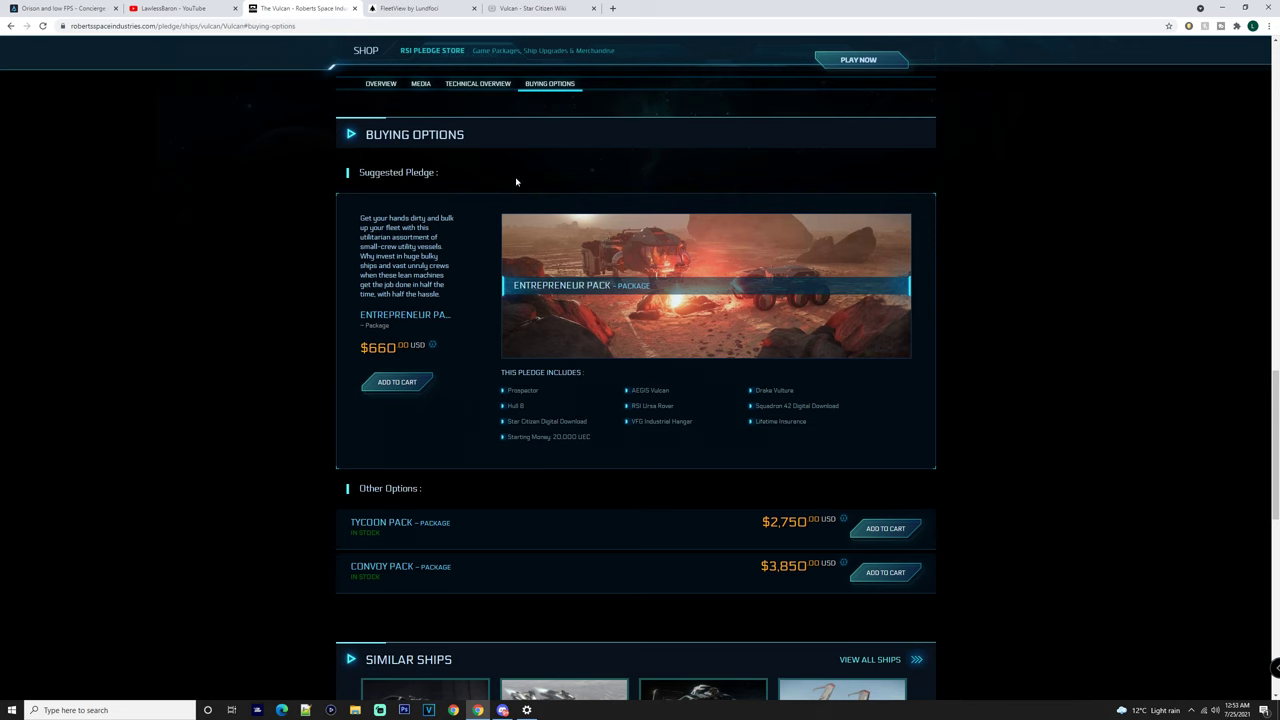
scroll(530, 220, up, 15)
click(787, 597)
click(822, 603)
click(885, 604)
click(519, 597)
- Switch to FleetView and display the custom layout to look at the Vulcan
click(410, 8)
click(17, 165)
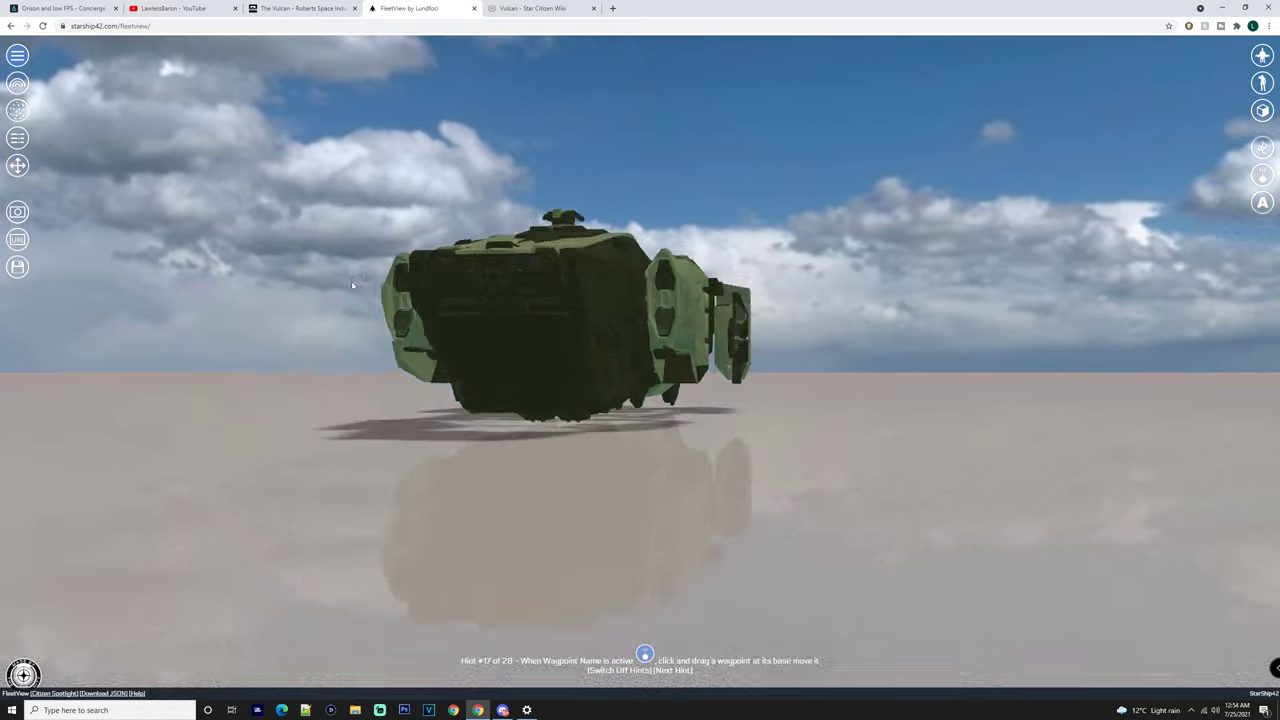
drag(355, 278, 642, 328)
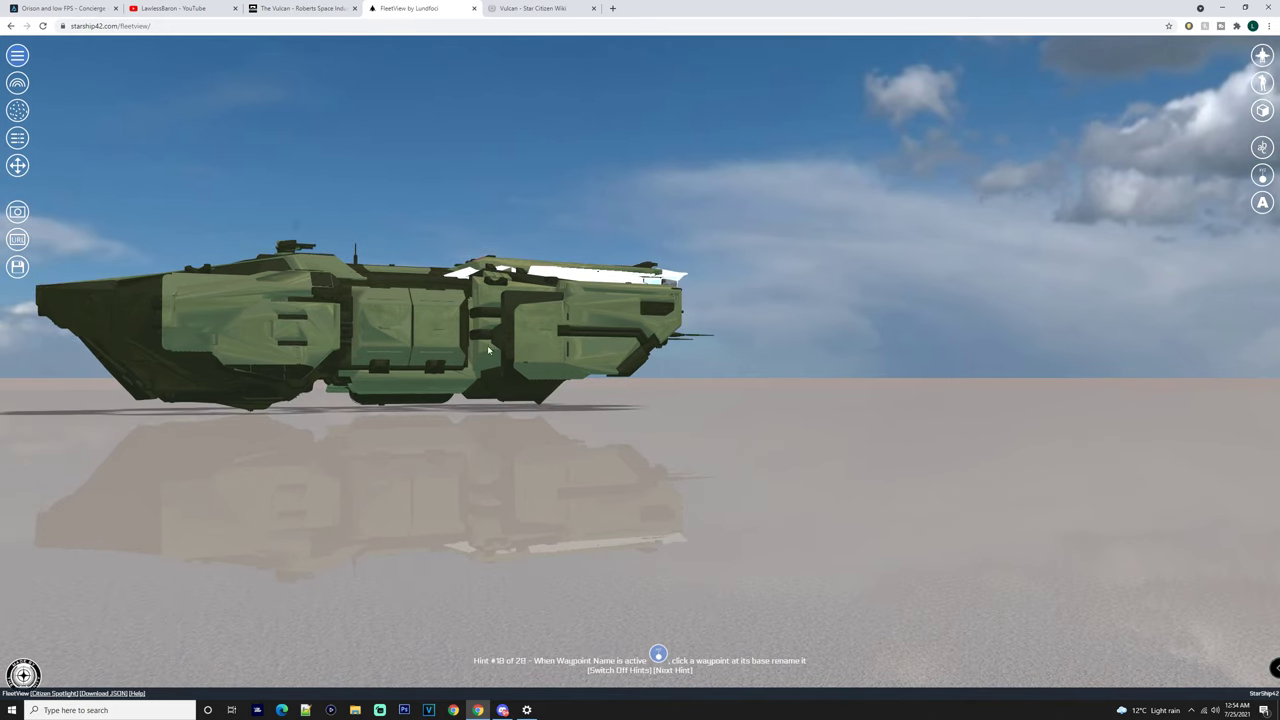
- Open the BARD link from the Vulcan article on the Star Citizen Wiki and go back to the article
click(520, 8)
click(549, 201)
click(11, 28)
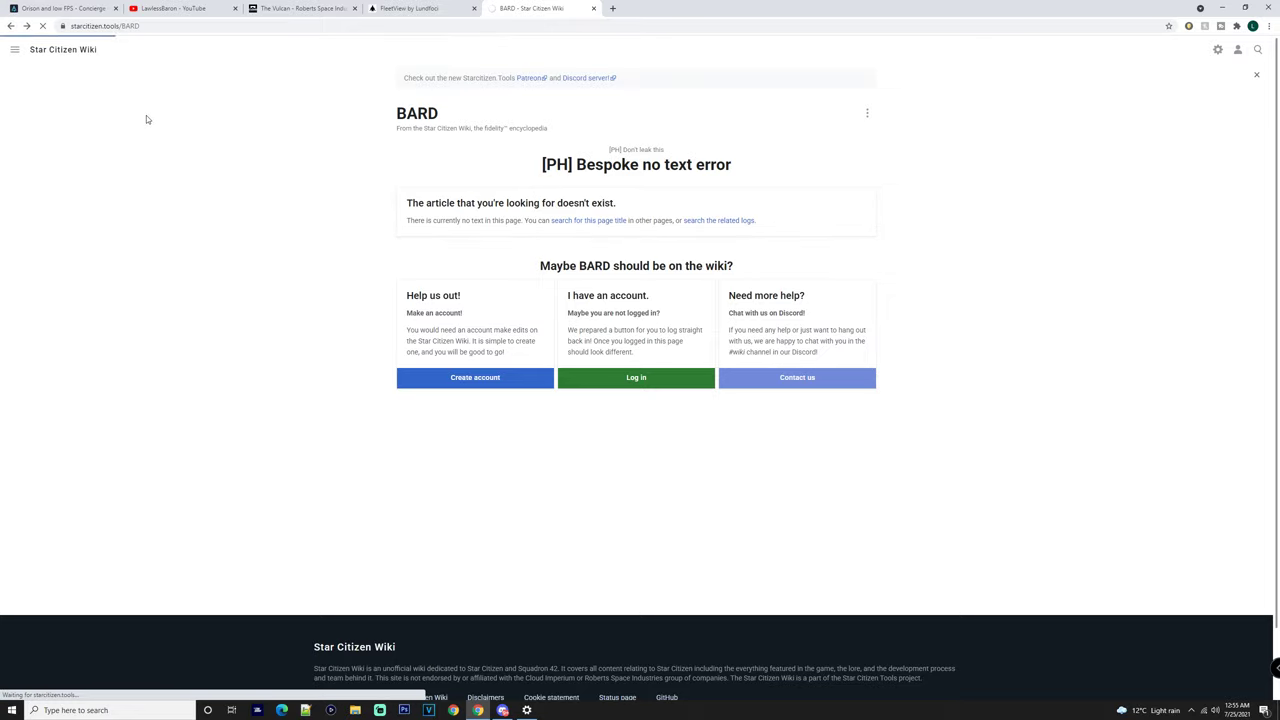